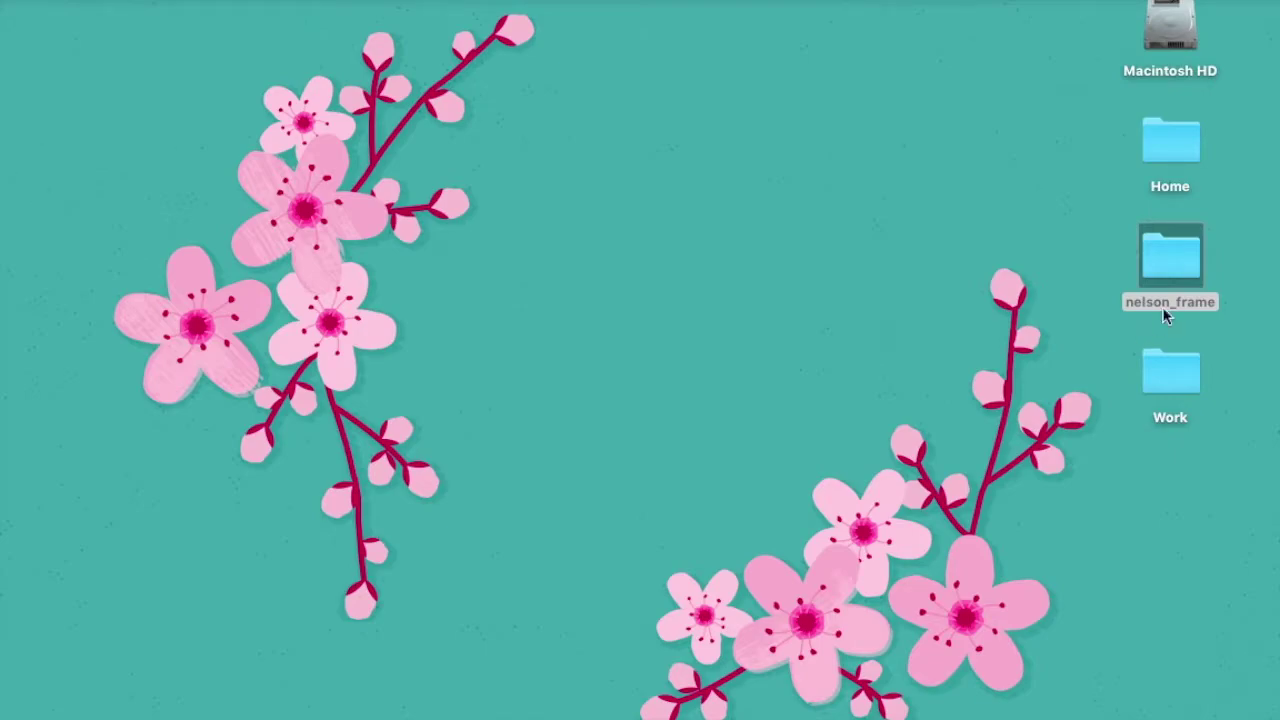
Open Macintosh HD and show the Applications folder in List view.
double_click(1172, 30)
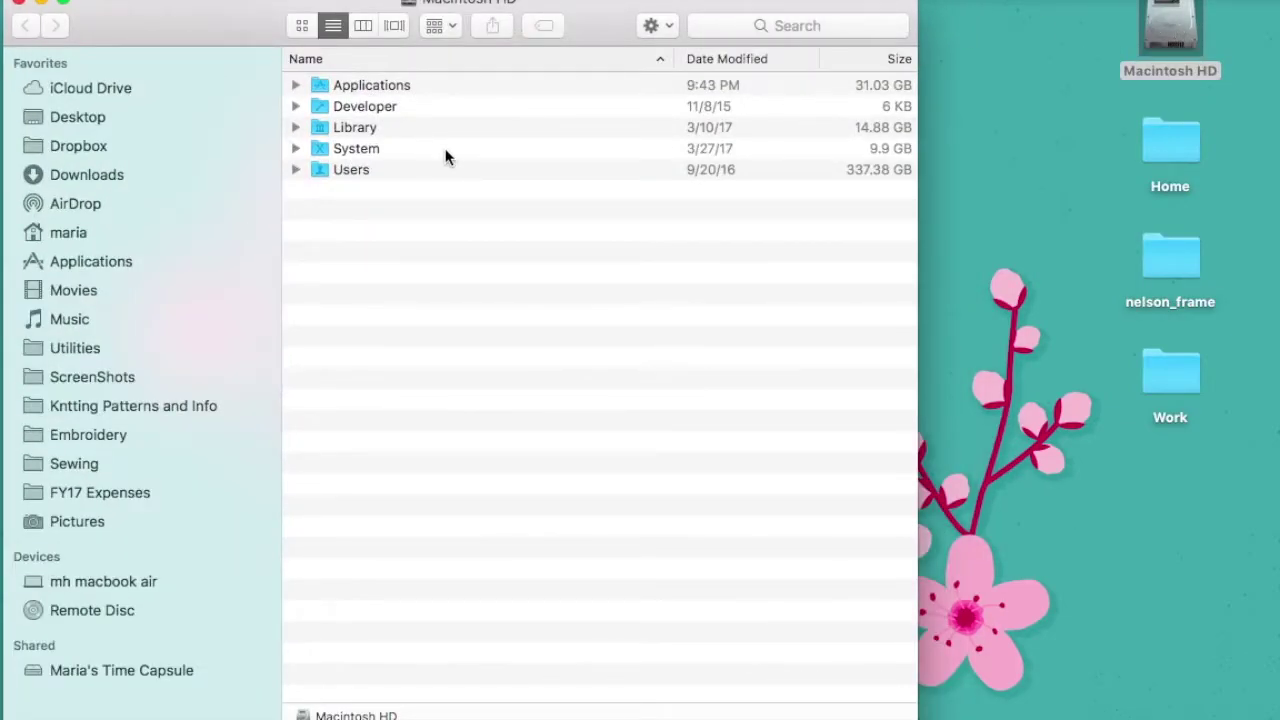
drag(178, 4, 206, 9)
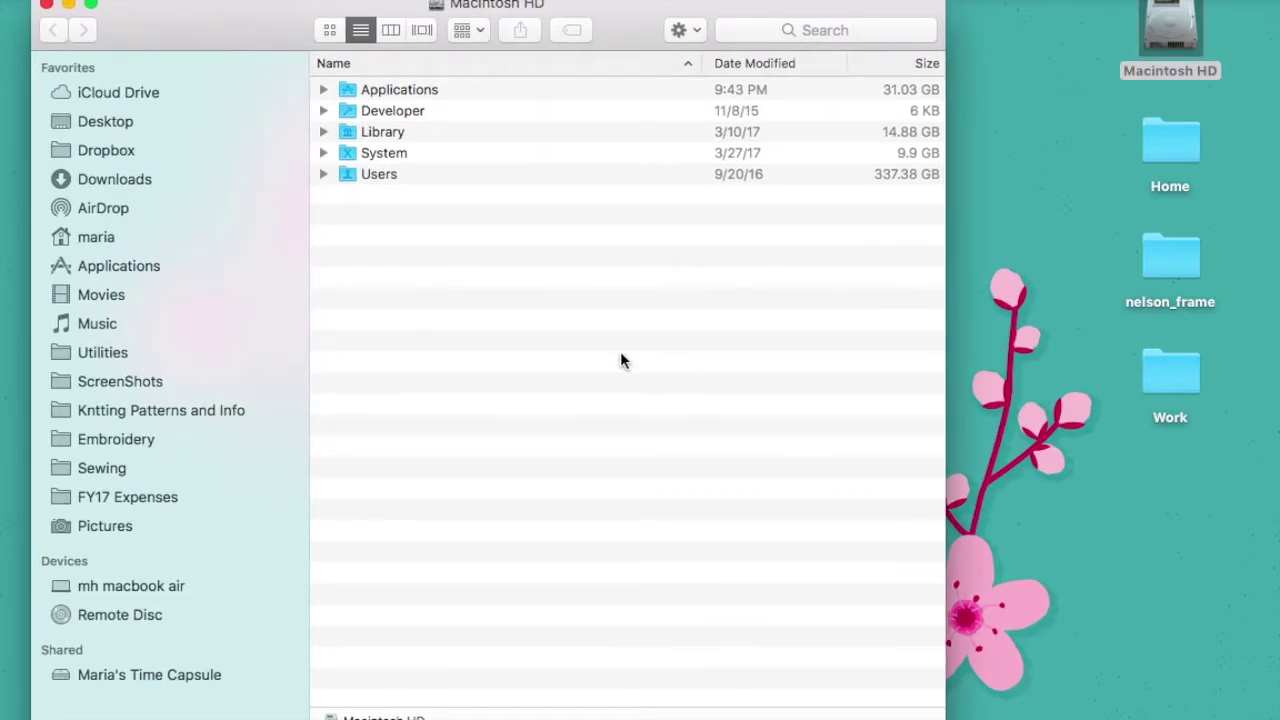
click(130, 266)
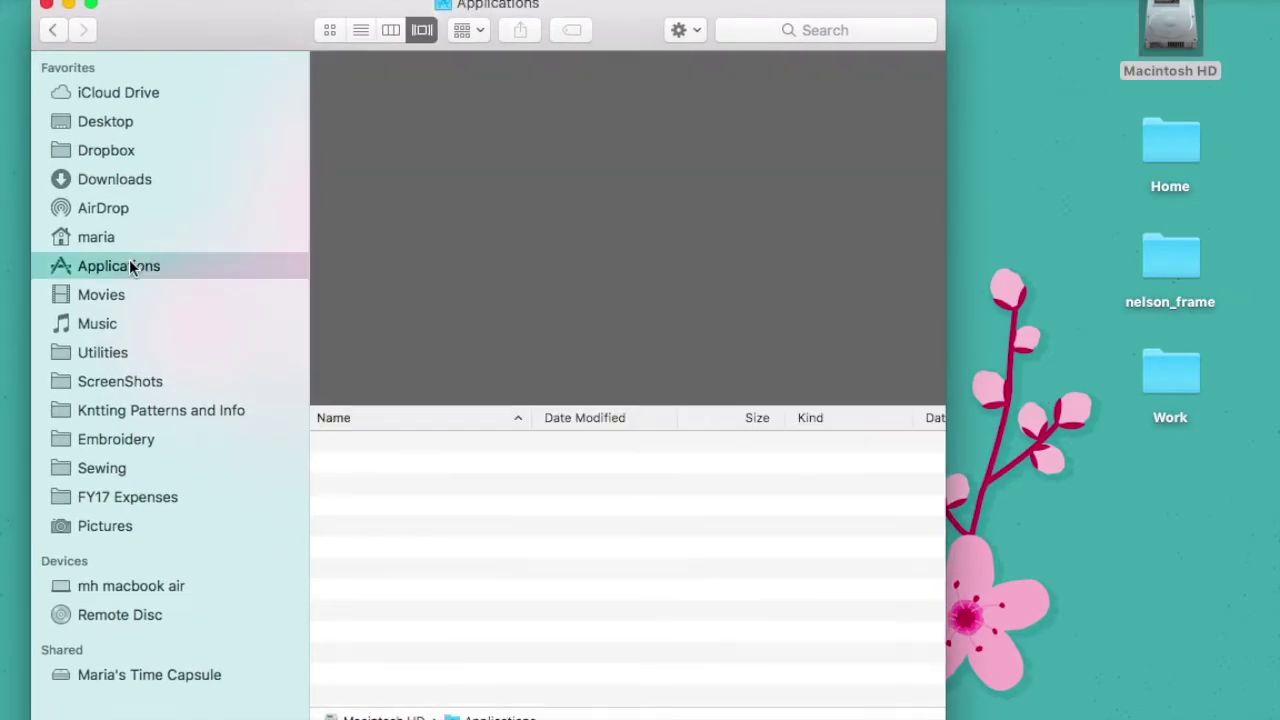
scroll(436, 476, down, 1)
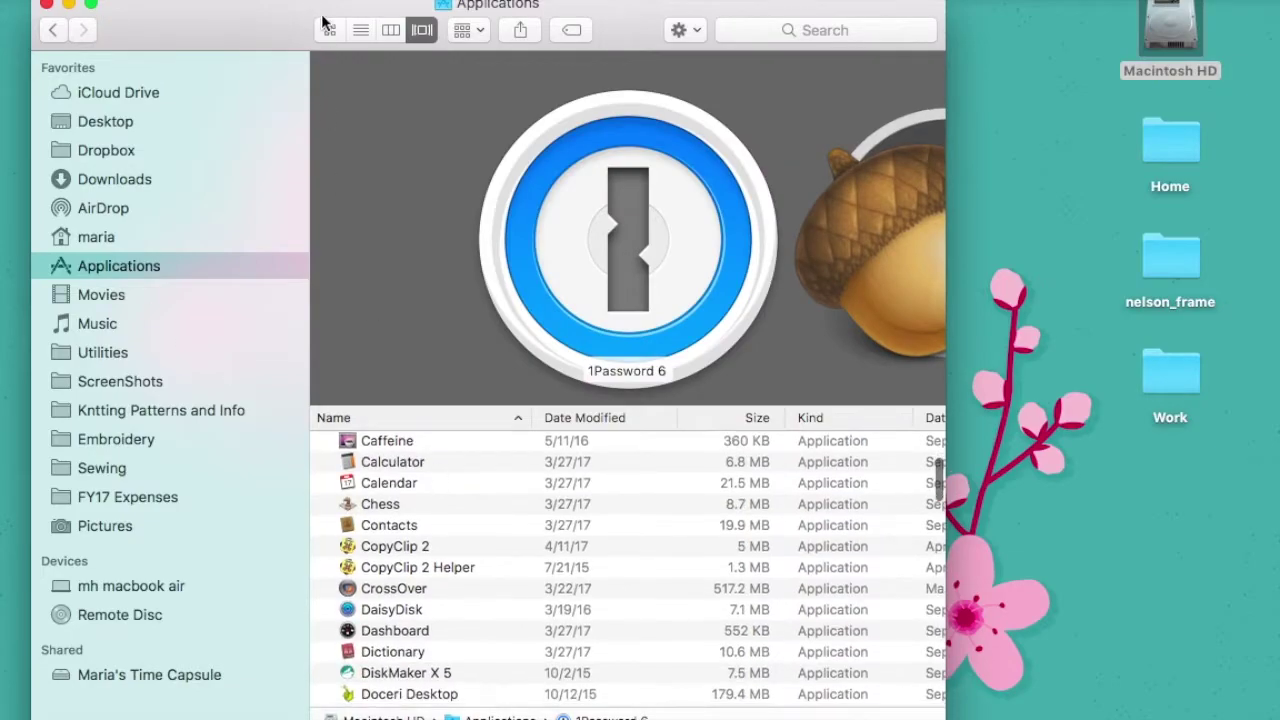
click(361, 30)
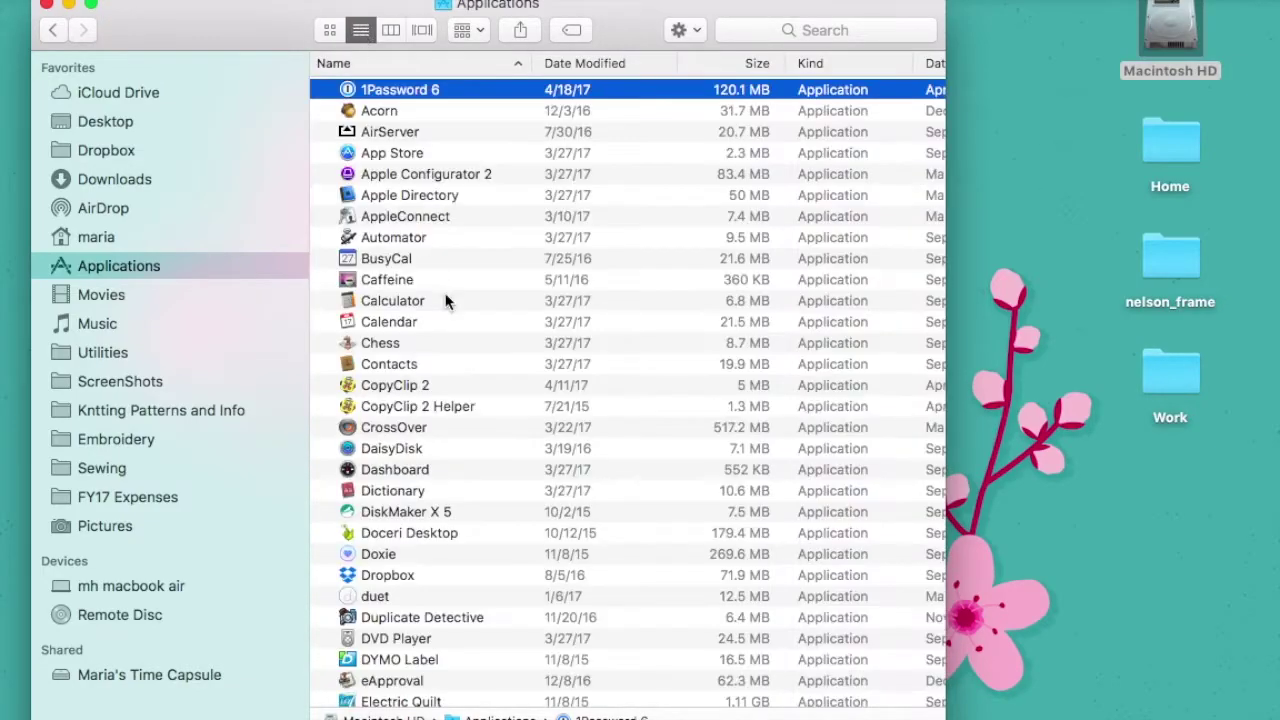
Scroll down the Applications list and select Embrilliance Thumbnailer.
scroll(452, 305, down, 5)
scroll(455, 316, down, 10)
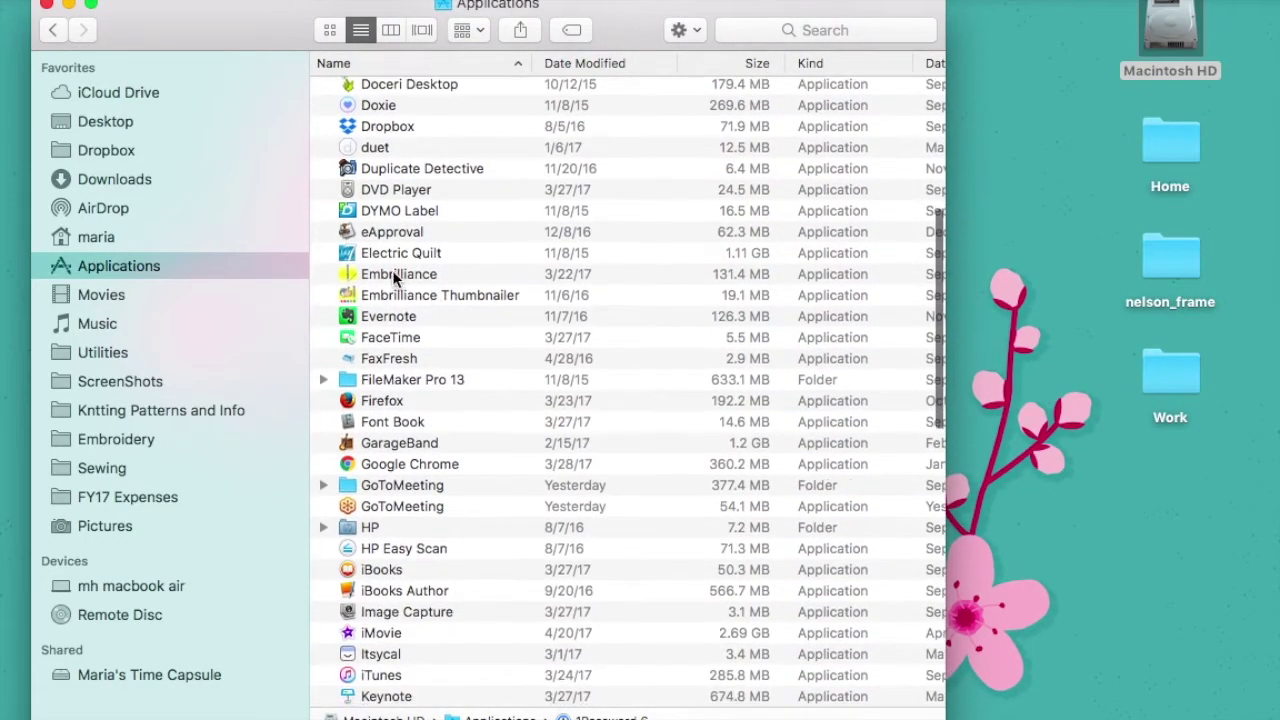
click(389, 278)
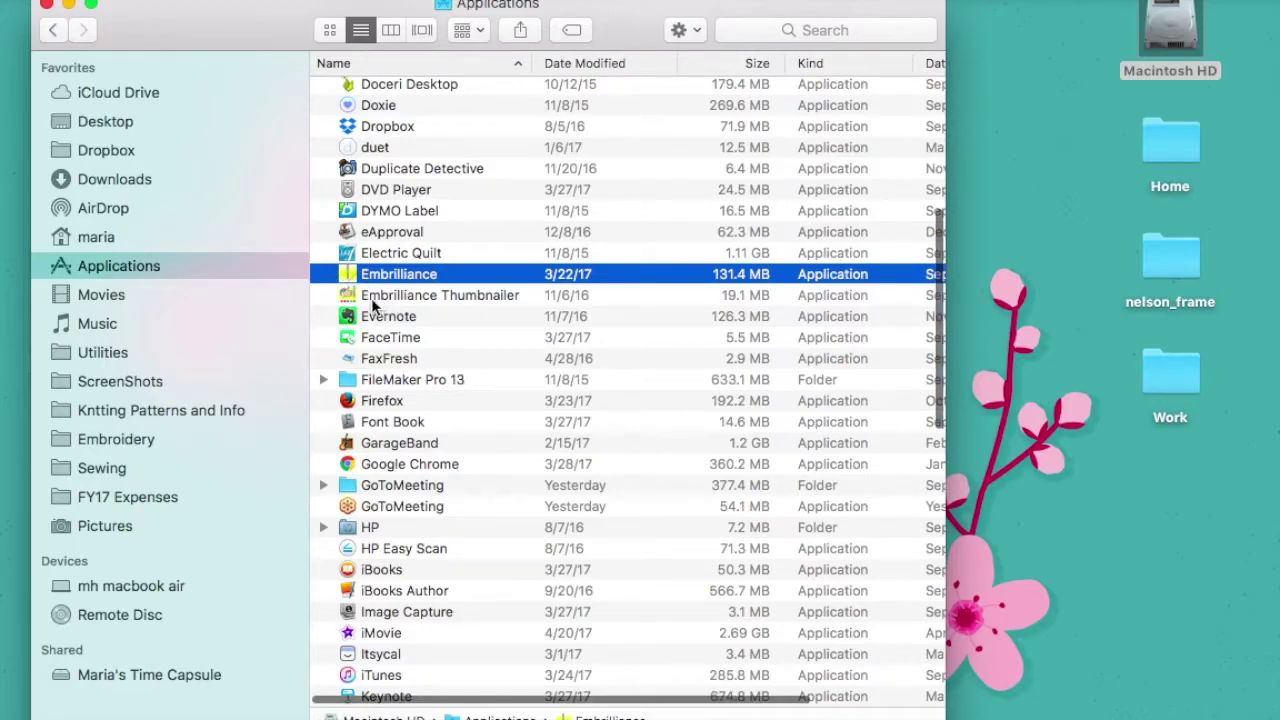
click(418, 297)
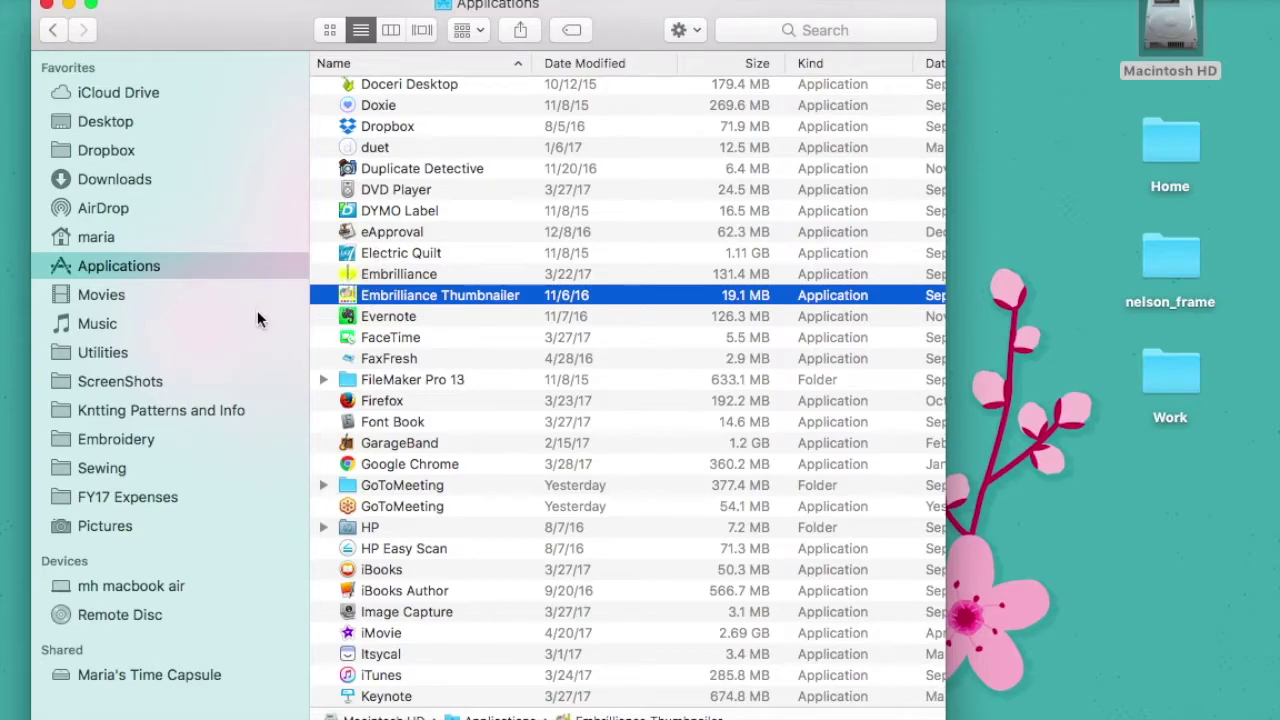
Launch Embrilliance Thumbnailer and confirm its .BE and .PES thumbnail file types with OK.
double_click(348, 294)
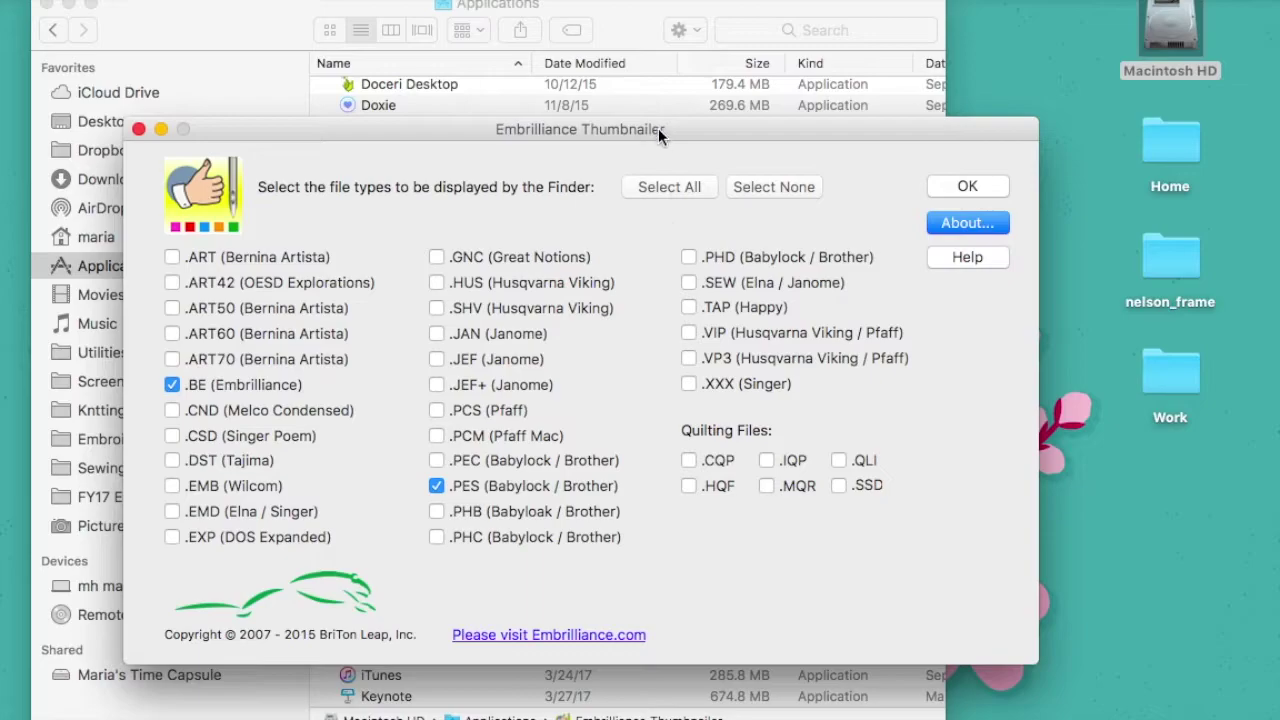
drag(658, 128, 677, 107)
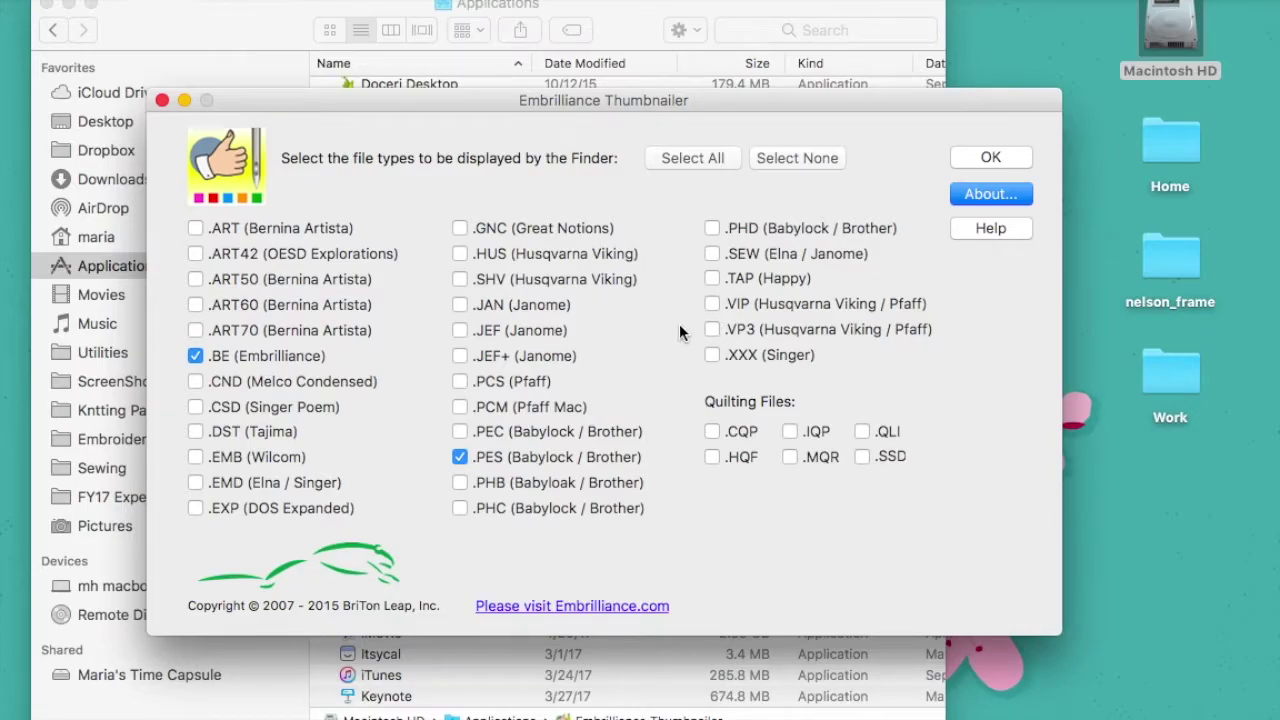
drag(765, 100, 761, 158)
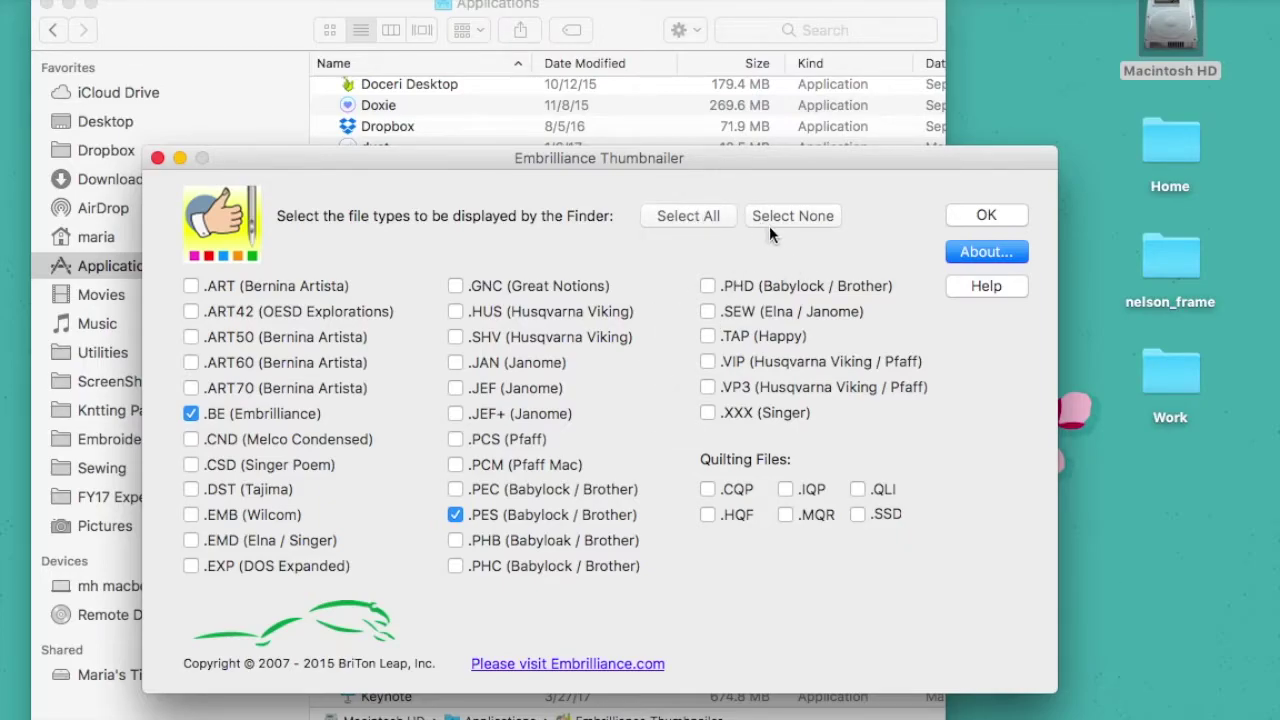
click(981, 215)
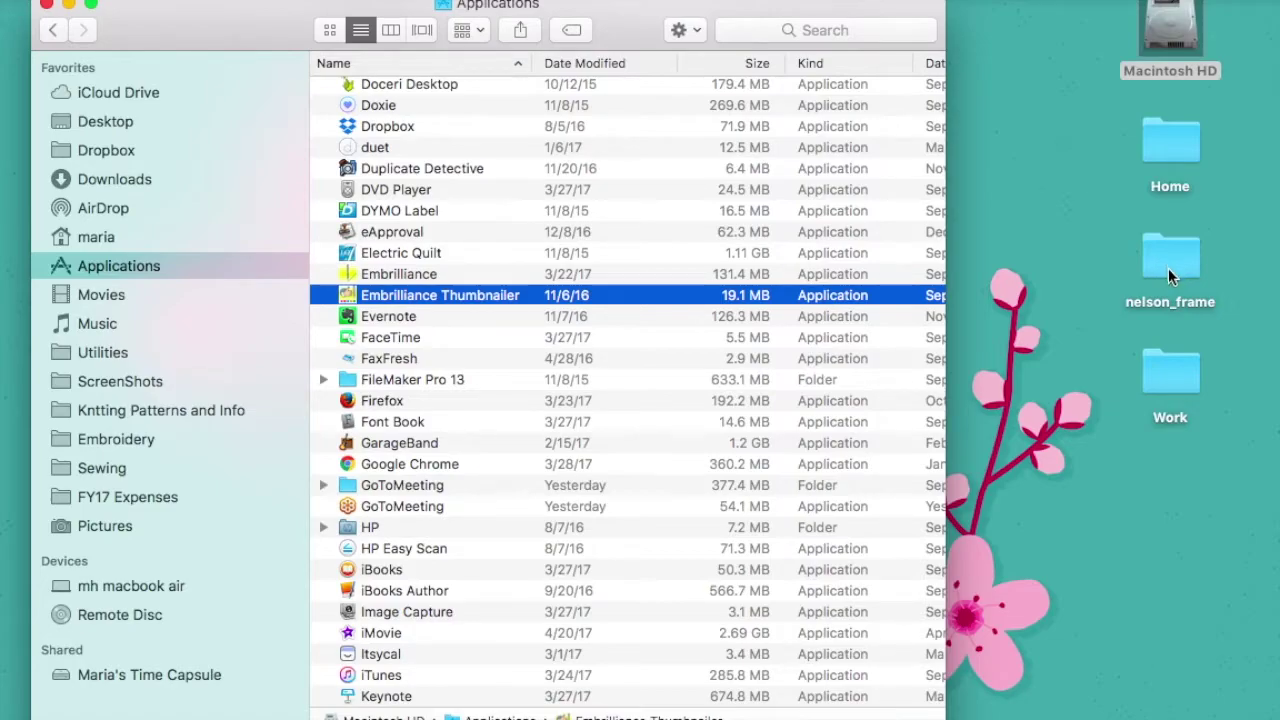
Open the Desktop's nelson_frame folder, scroll through all its frame files, then switch to icon view.
mouse_move(1180, 255)
mouse_down()
mouse_move(1160, 278)
mouse_move(1178, 238)
mouse_up()
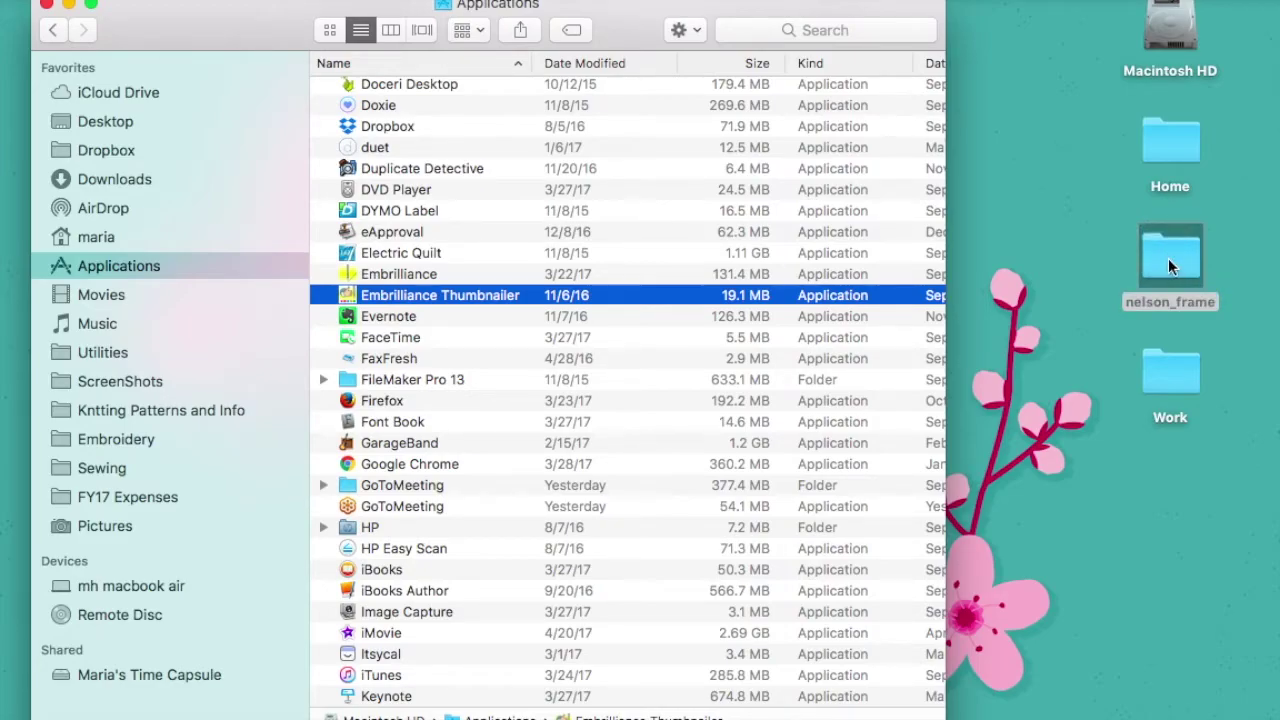
double_click(1163, 252)
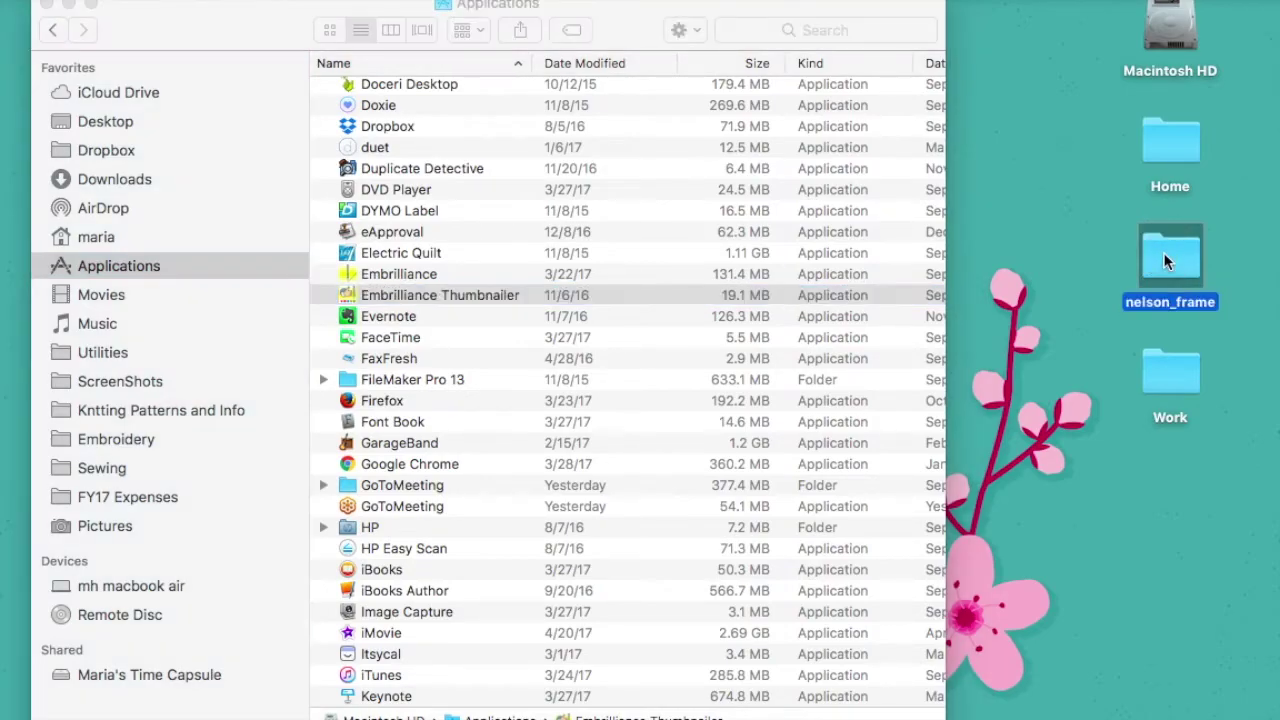
scroll(618, 334, down, 5)
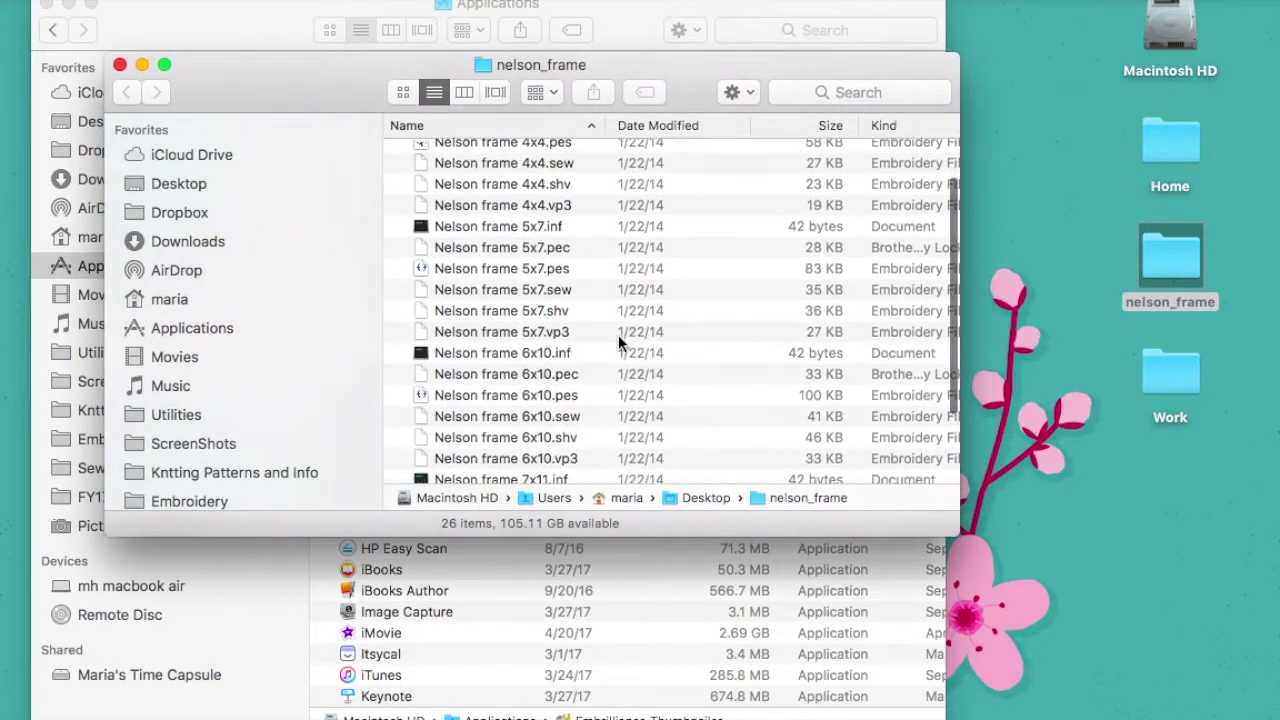
scroll(618, 335, up, 5)
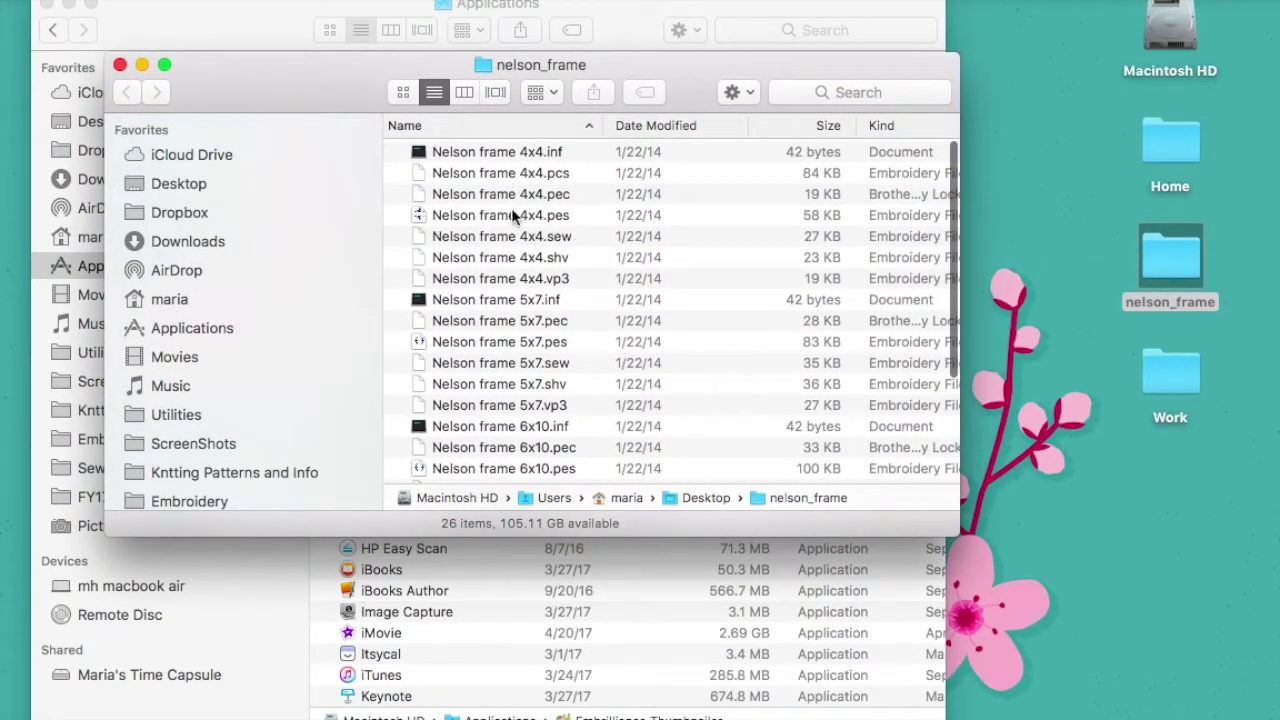
scroll(537, 238, down, 5)
scroll(545, 255, up, 4)
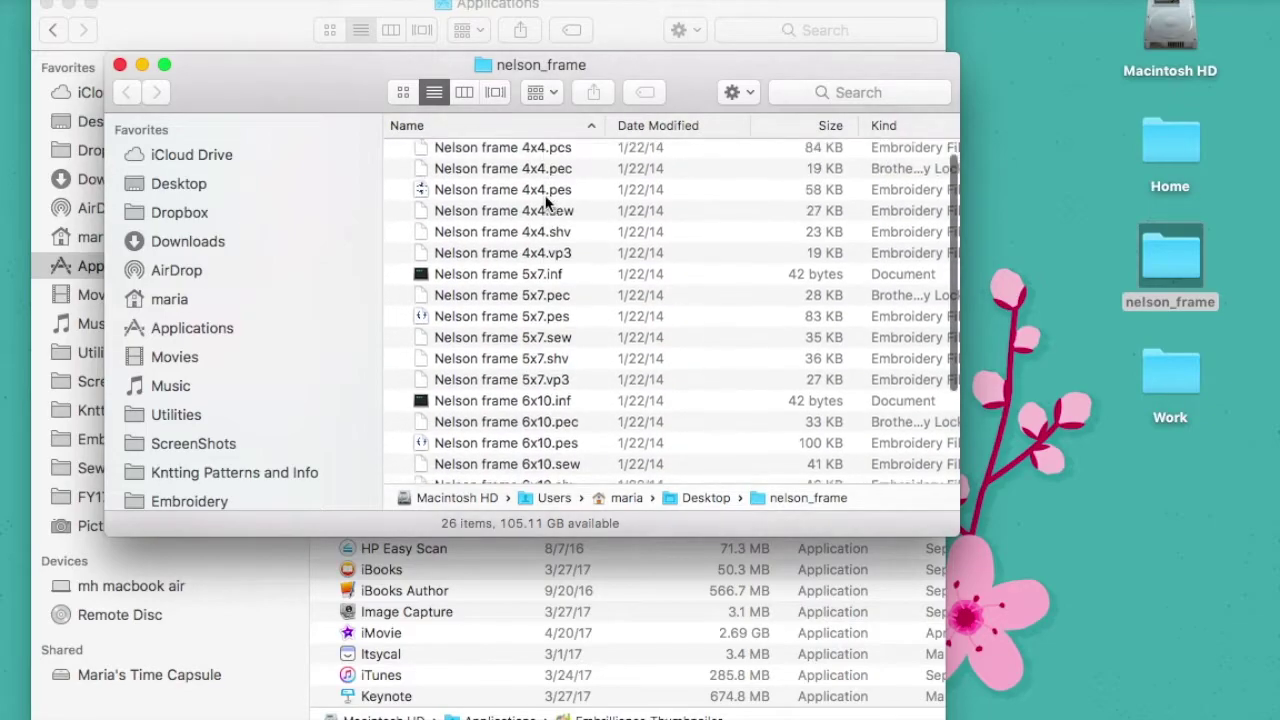
scroll(560, 327, down, 5)
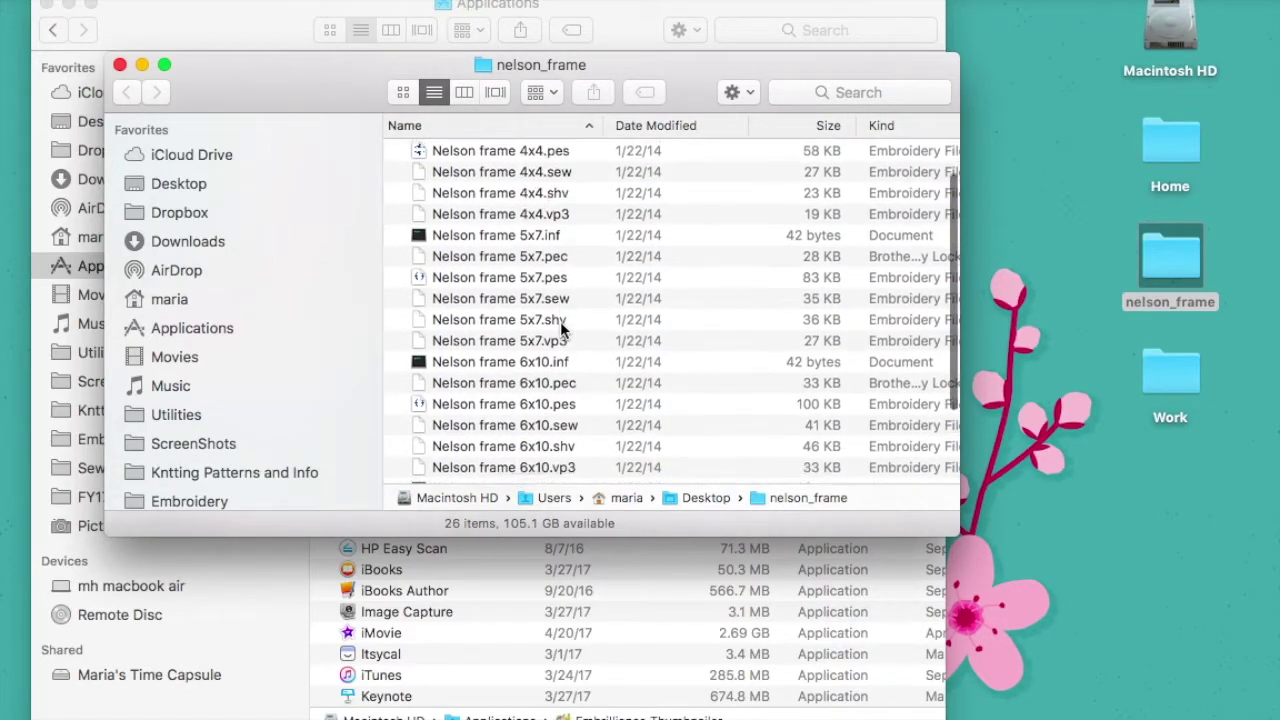
scroll(555, 350, down, 3)
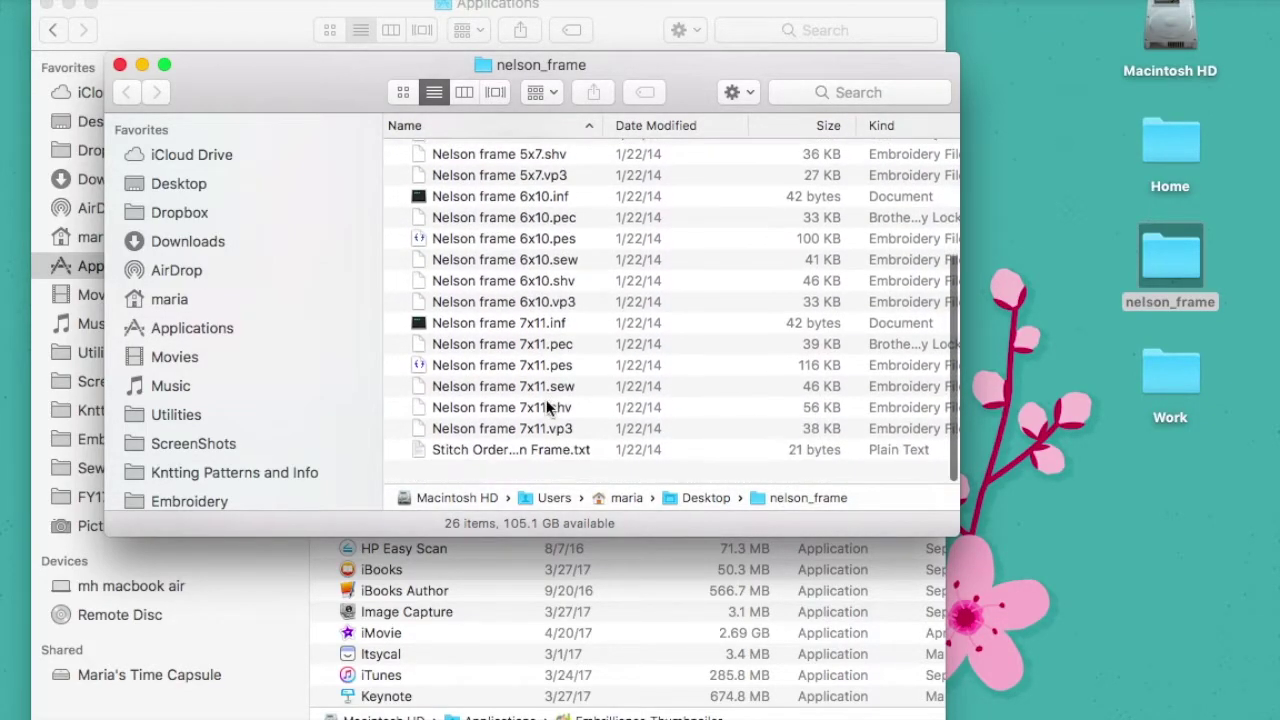
scroll(587, 286, up, 6)
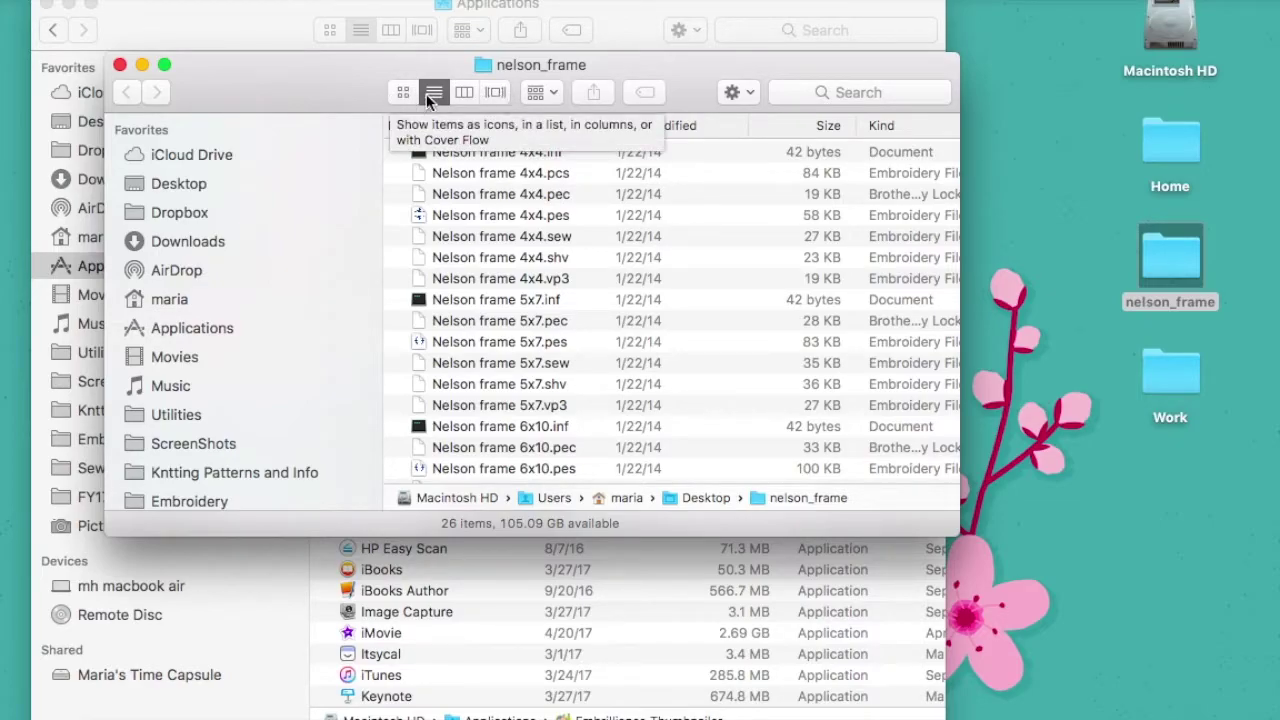
click(402, 93)
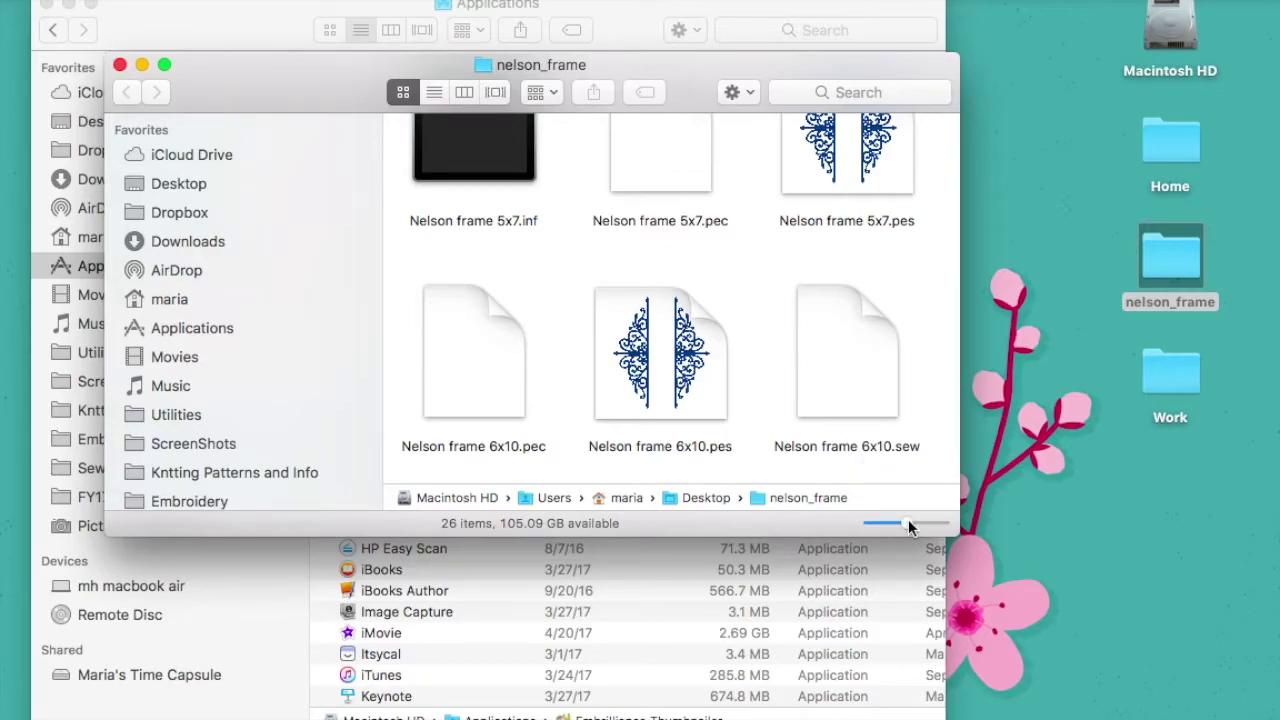
Enlarge the icons to their largest size and bring the Nelson frame 6x10.pes thumbnail into view.
drag(908, 525, 927, 525)
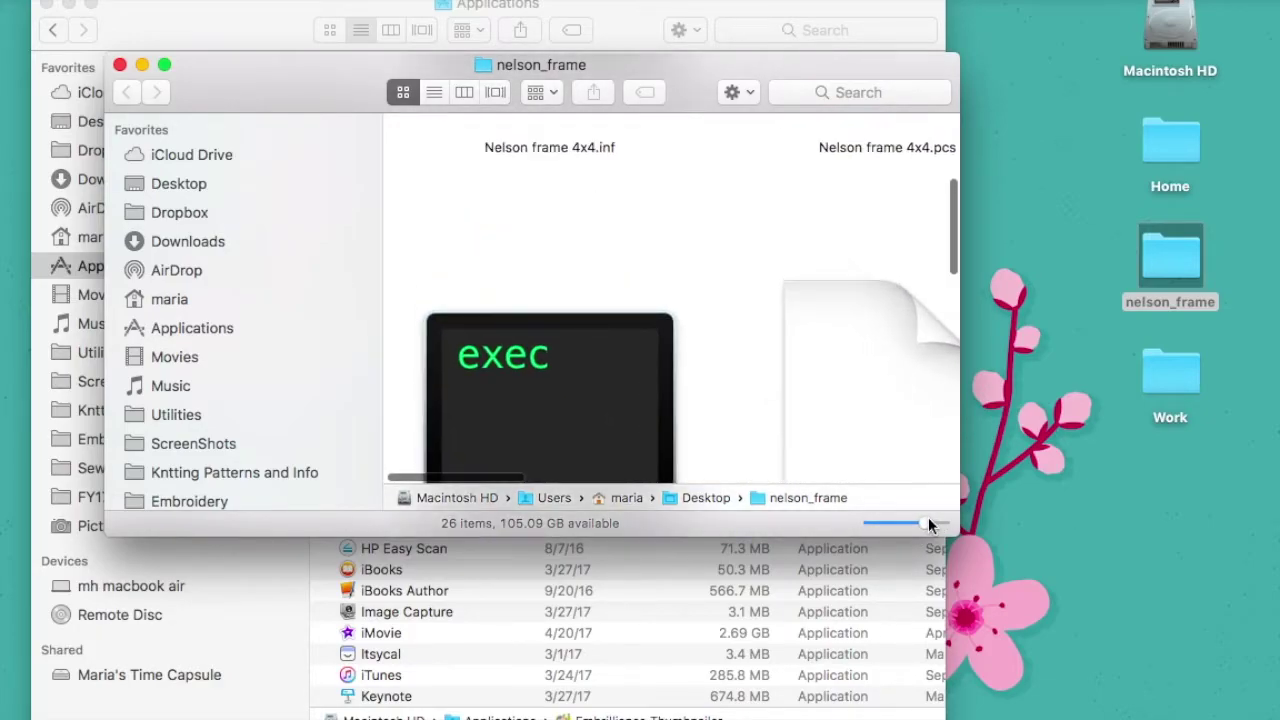
scroll(873, 397, down, 5)
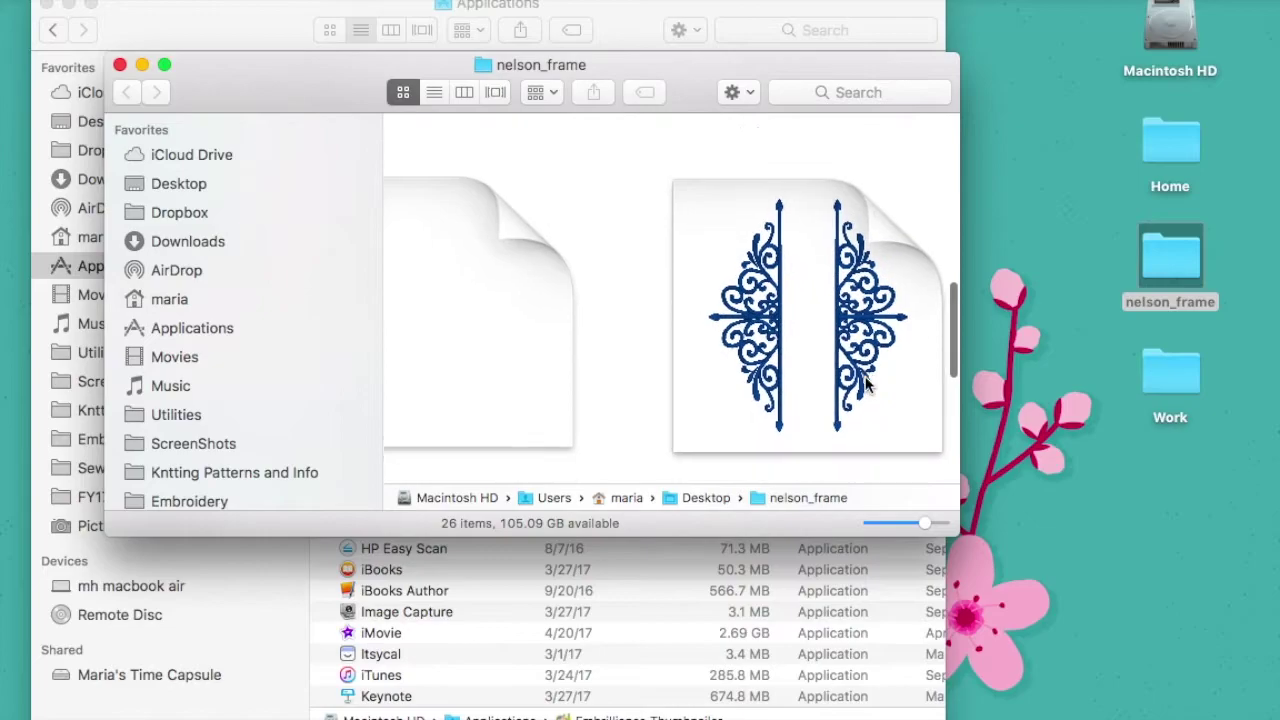
scroll(868, 388, right, 3)
scroll(866, 385, down, 2)
scroll(866, 383, left, 2)
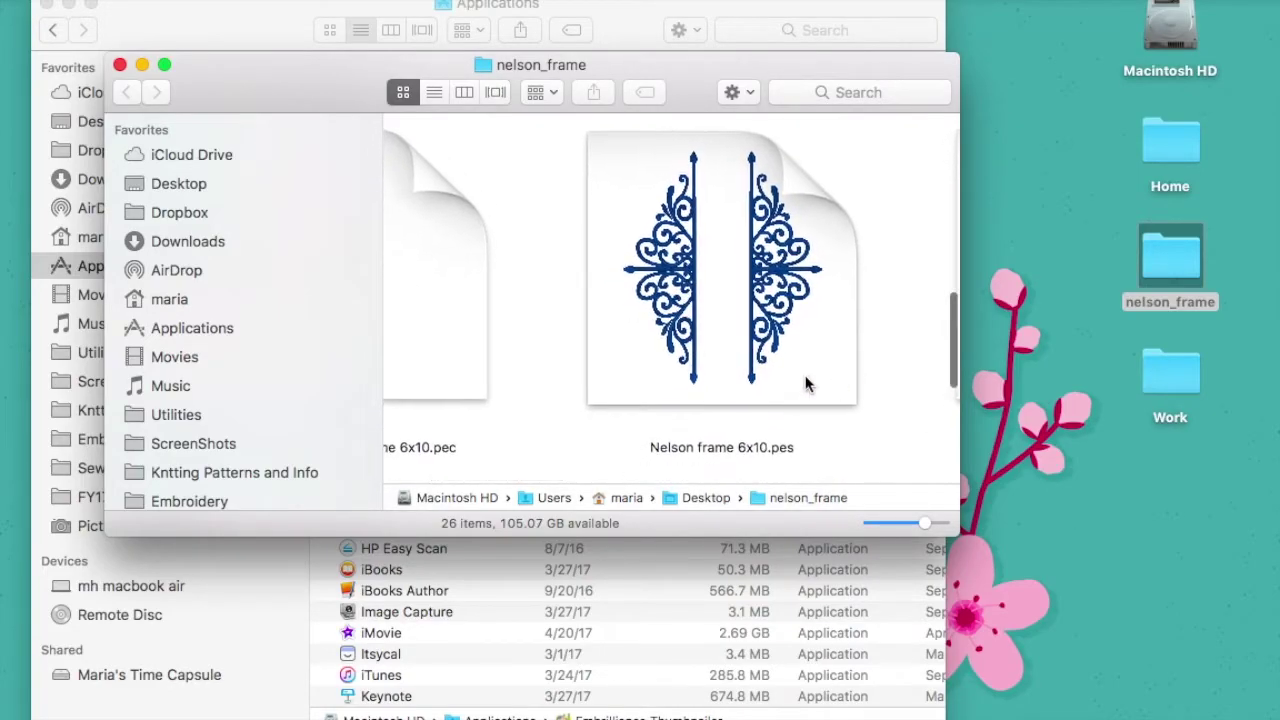
Preview Nelson frame 6x10.pes full-size in Quick Look, then close it.
click(805, 288)
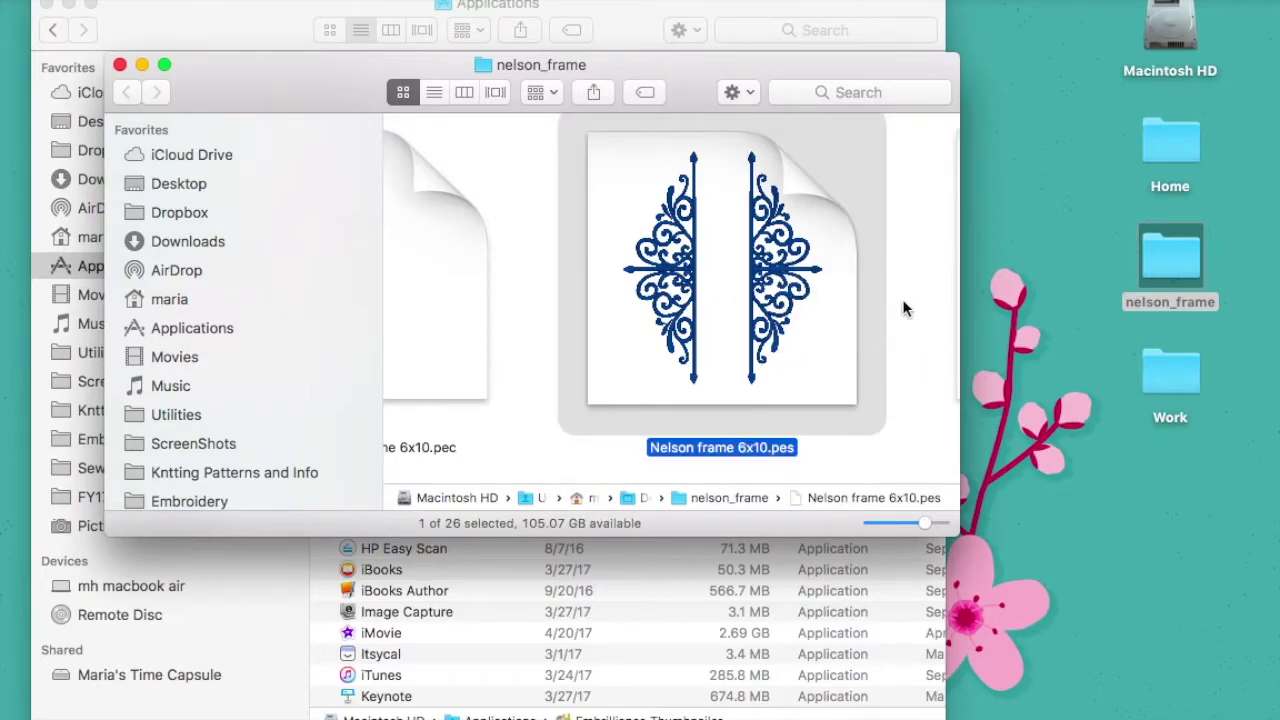
click(443, 305)
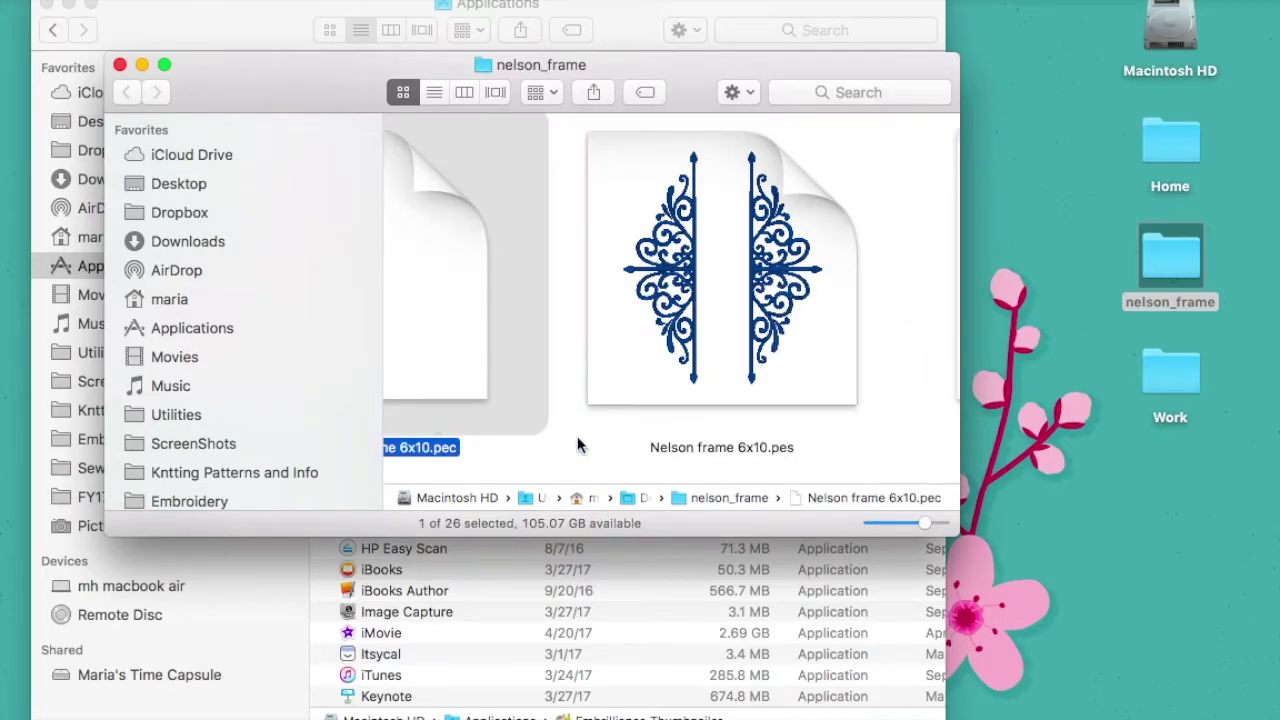
click(676, 310)
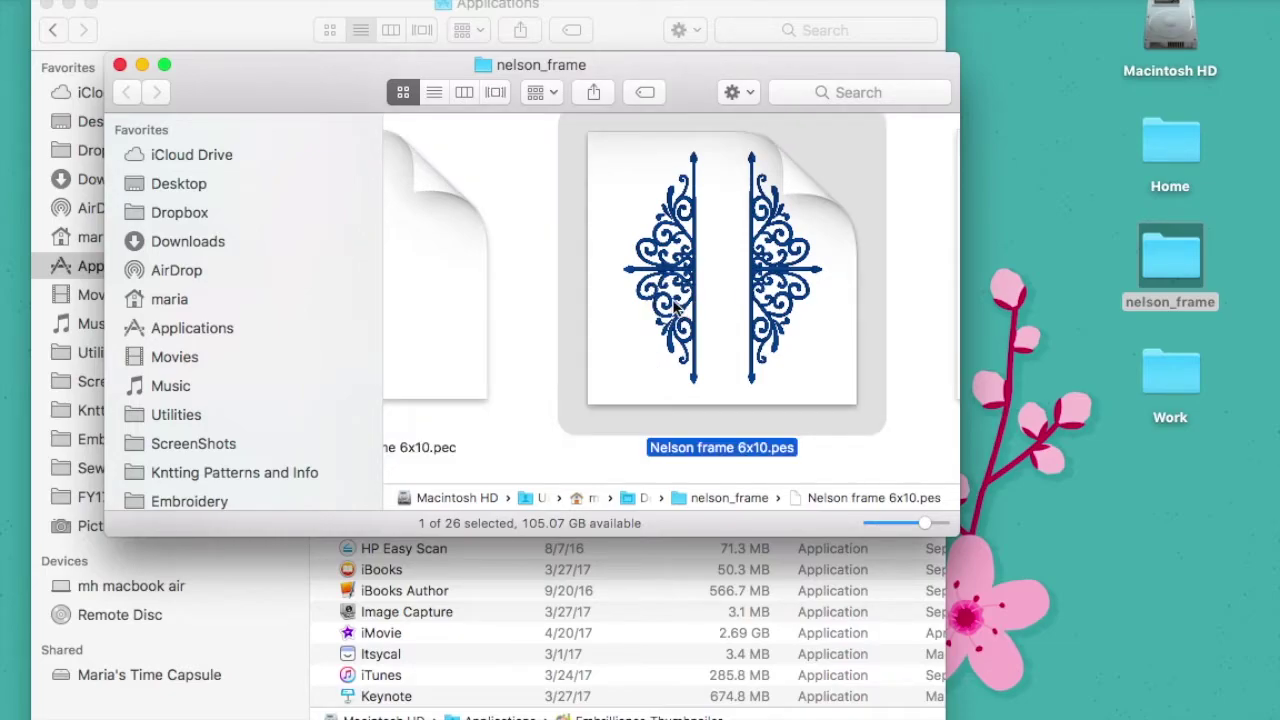
key(space)
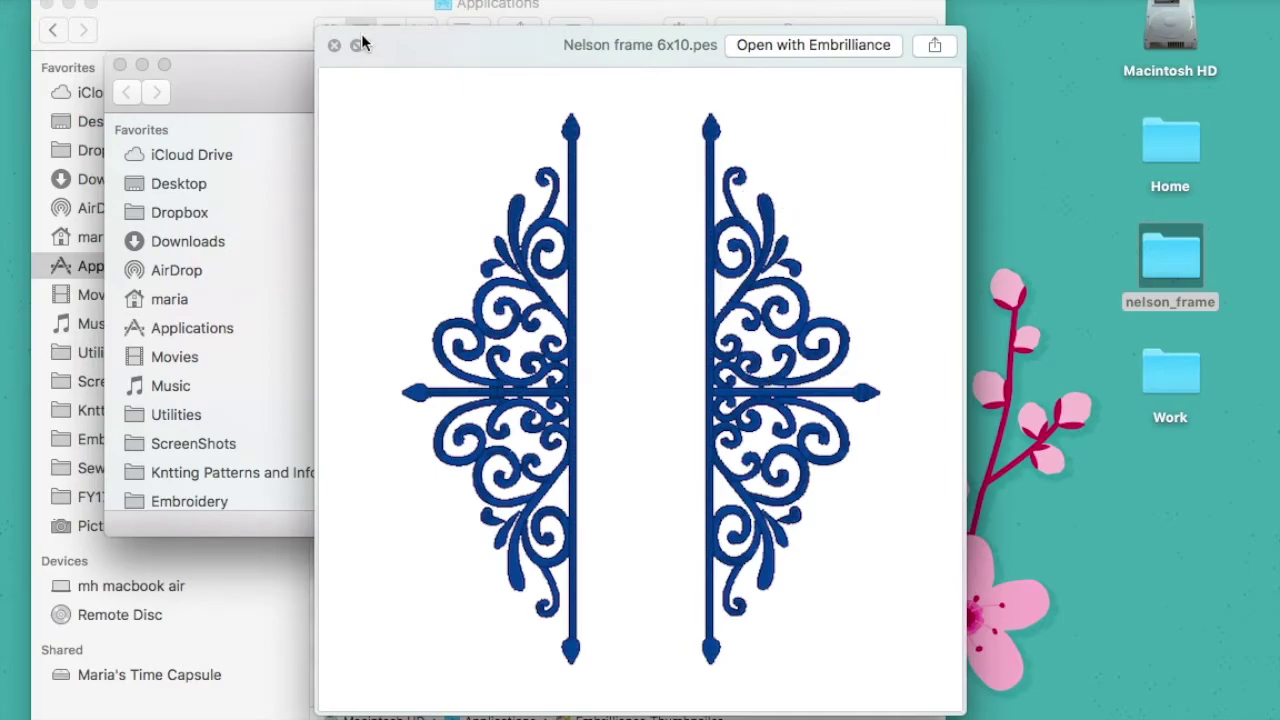
click(334, 46)
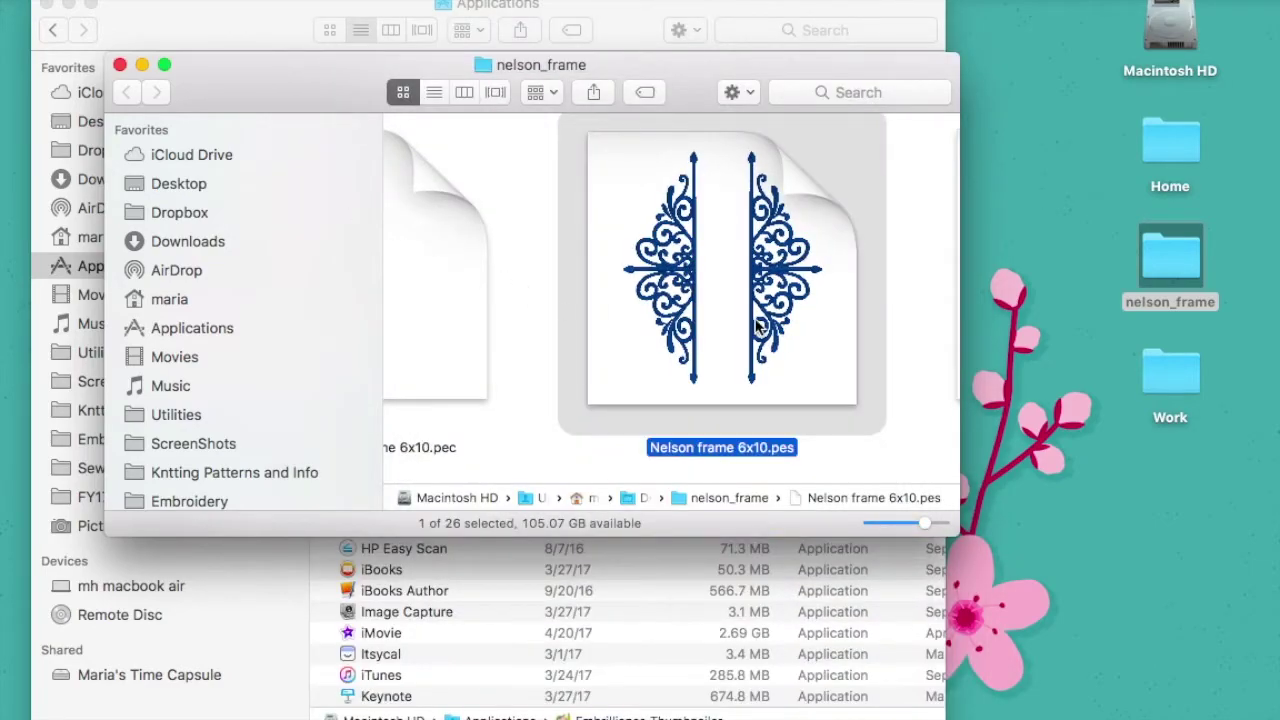
Find Nelson frame 7x11.pes and preview it full-size in Quick Look.
scroll(757, 327, down, 5)
scroll(757, 327, down, 5)
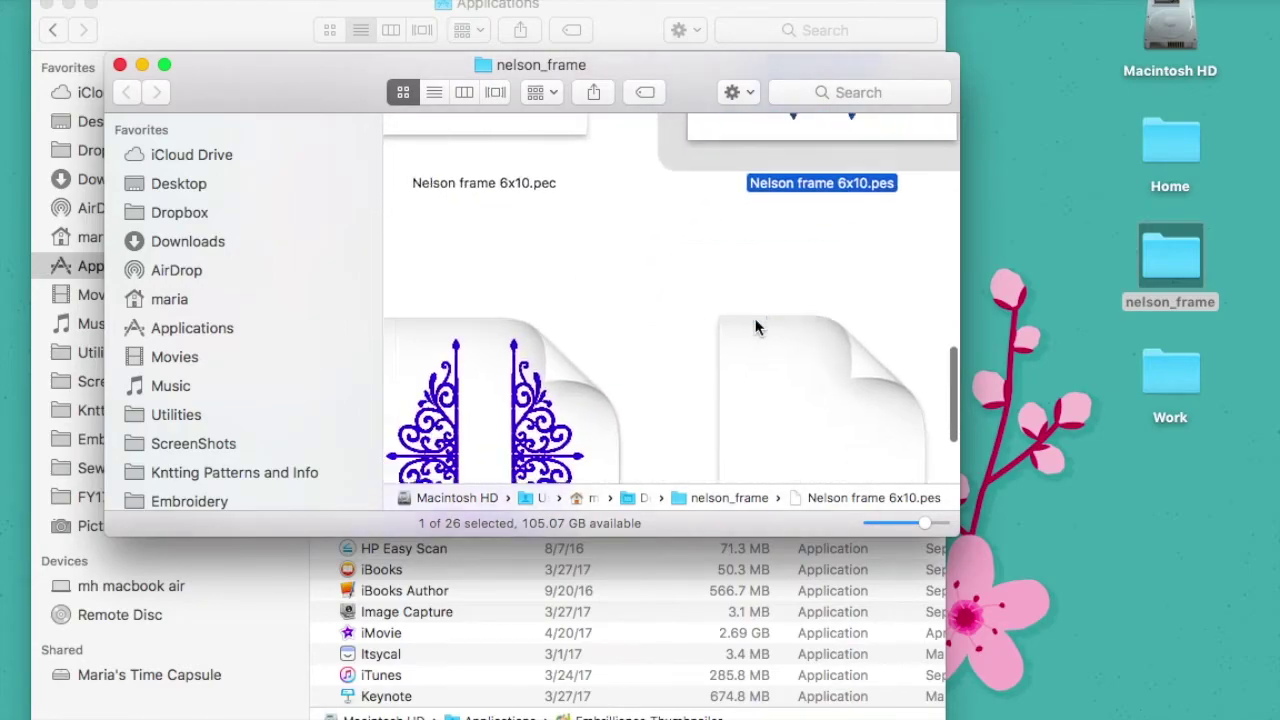
scroll(757, 327, left, 2)
scroll(756, 327, down, 3)
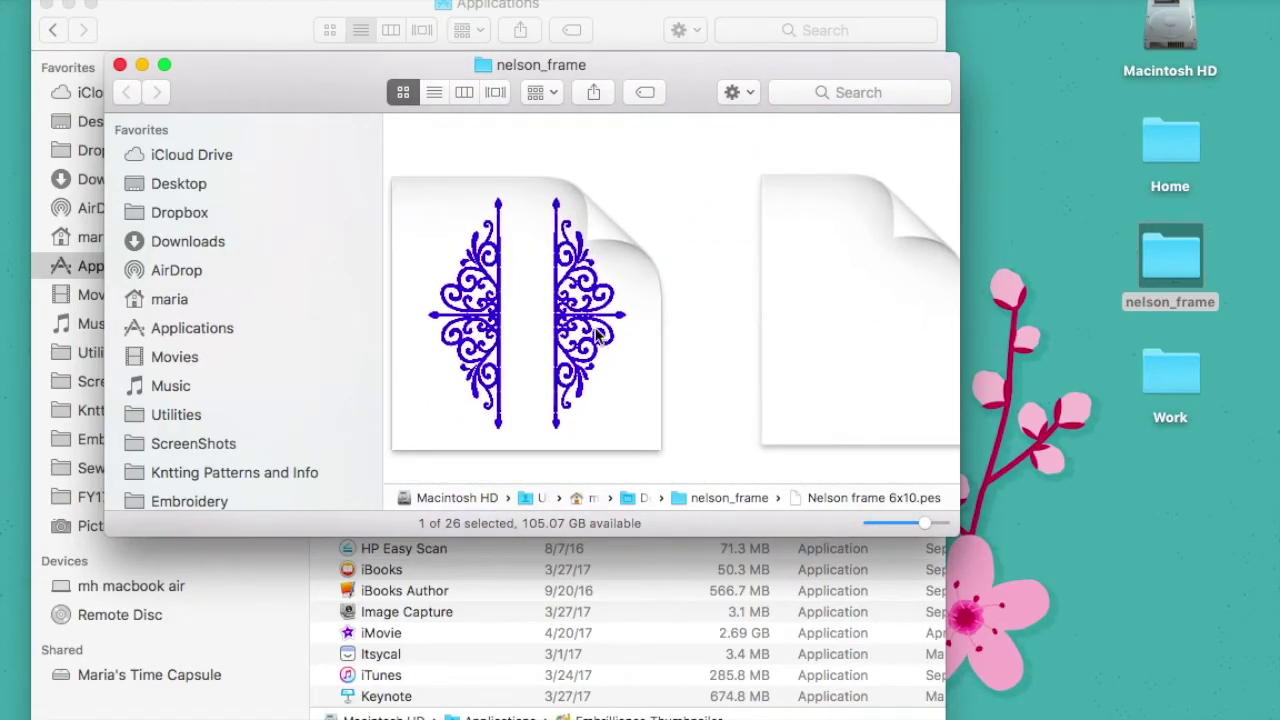
click(592, 335)
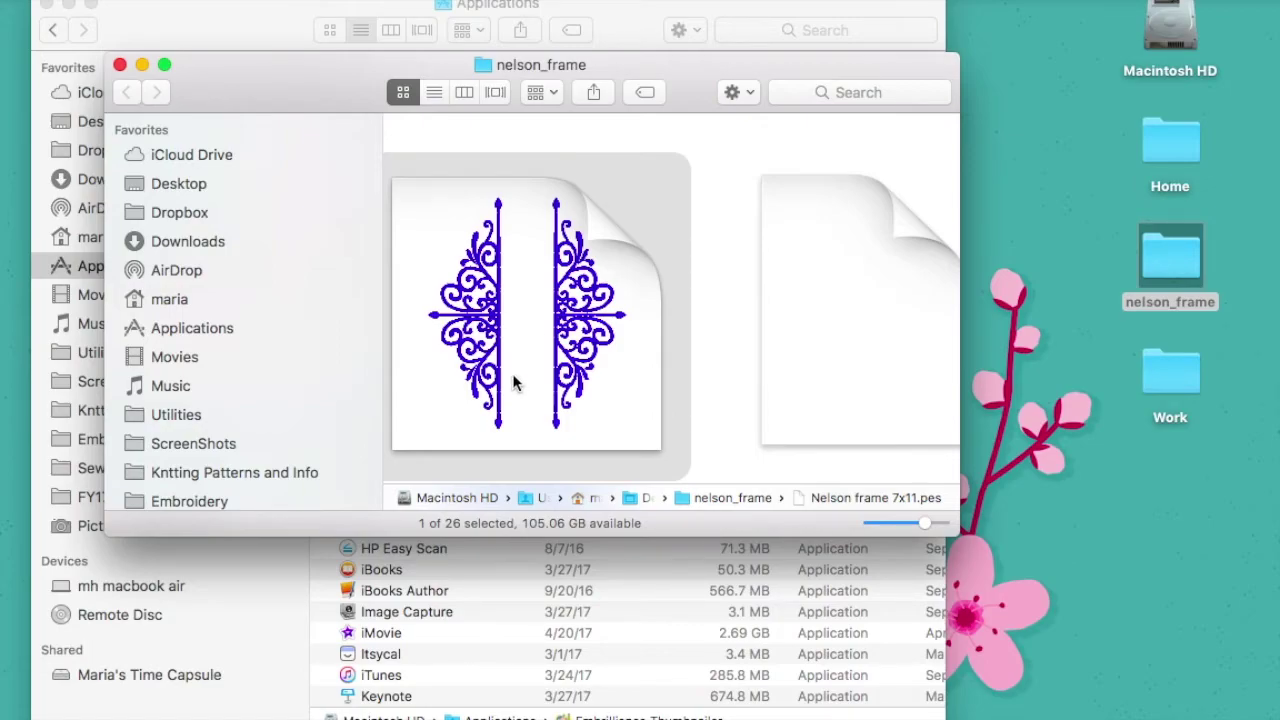
key(space)
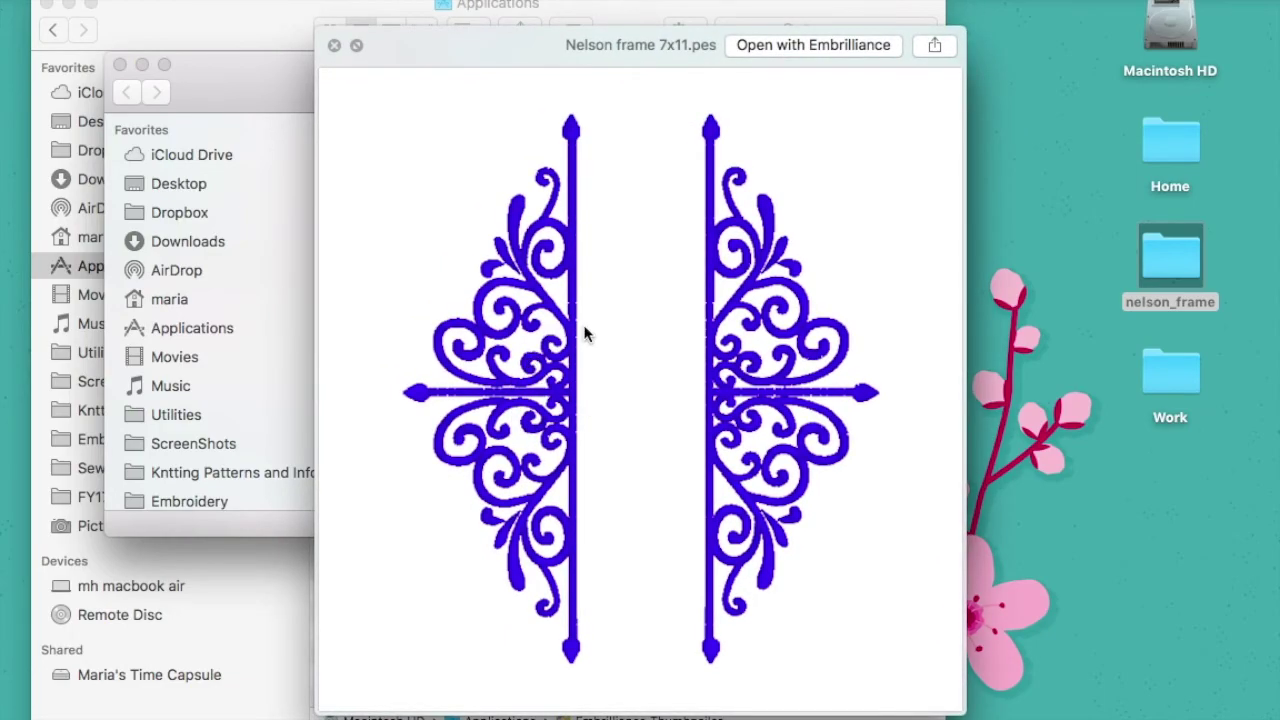